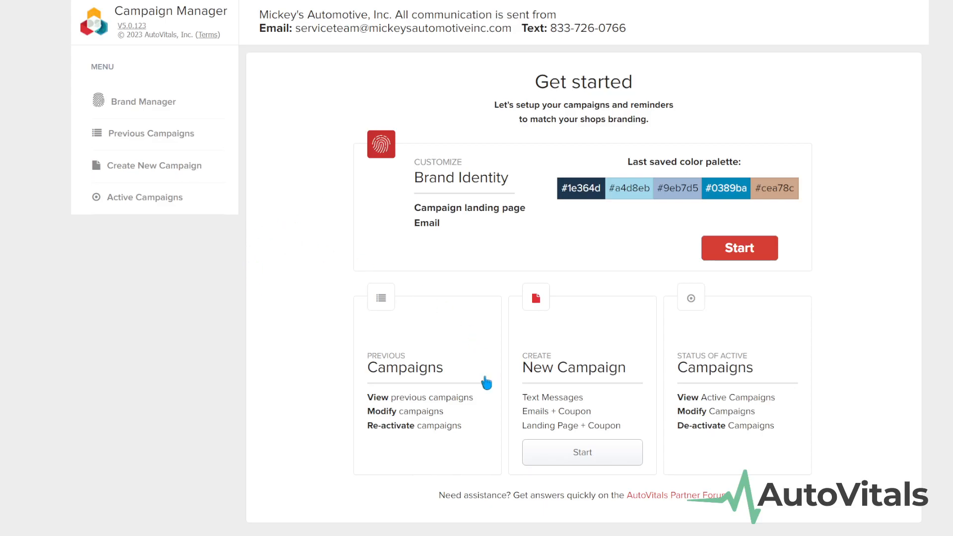
# - Start a new campaign from the New Customers template, with 7 motorists qualifying
pyautogui.click(605, 455)
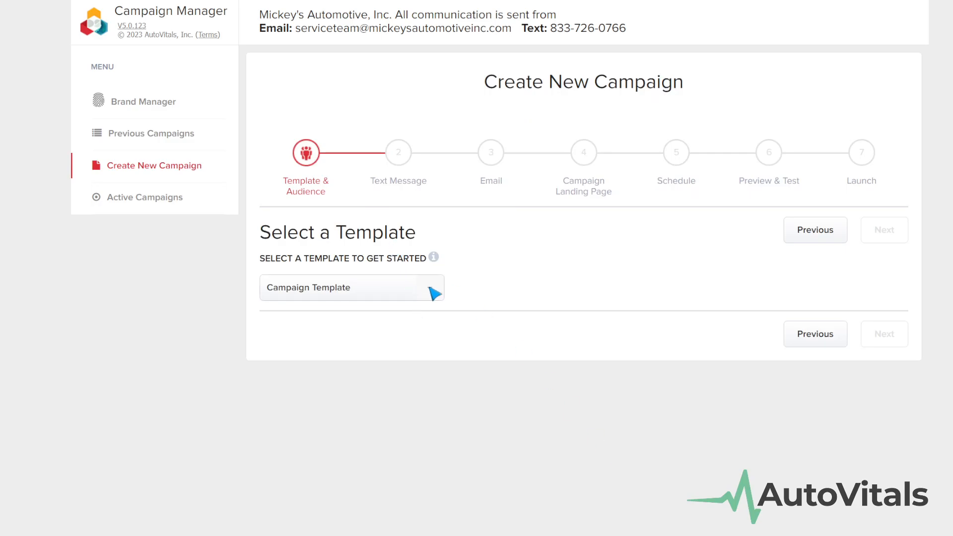
pyautogui.click(431, 293)
pyautogui.click(351, 368)
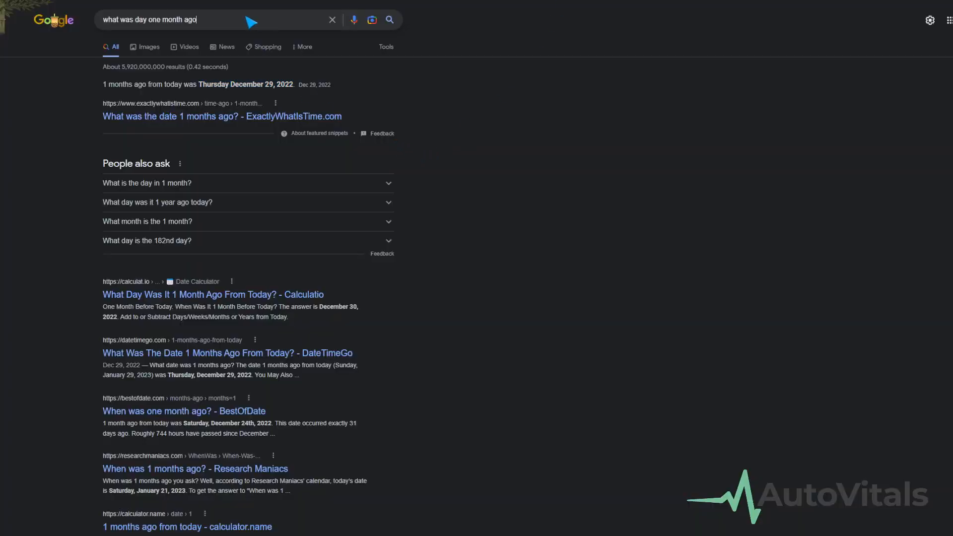
# - Find on Google that one month ago was December 29, 2022, and mark that date
pyautogui.moveTo(244, 19); pyautogui.dragTo(63, 28)
pyautogui.click(599, 116)
pyautogui.moveTo(198, 89); pyautogui.dragTo(292, 91)
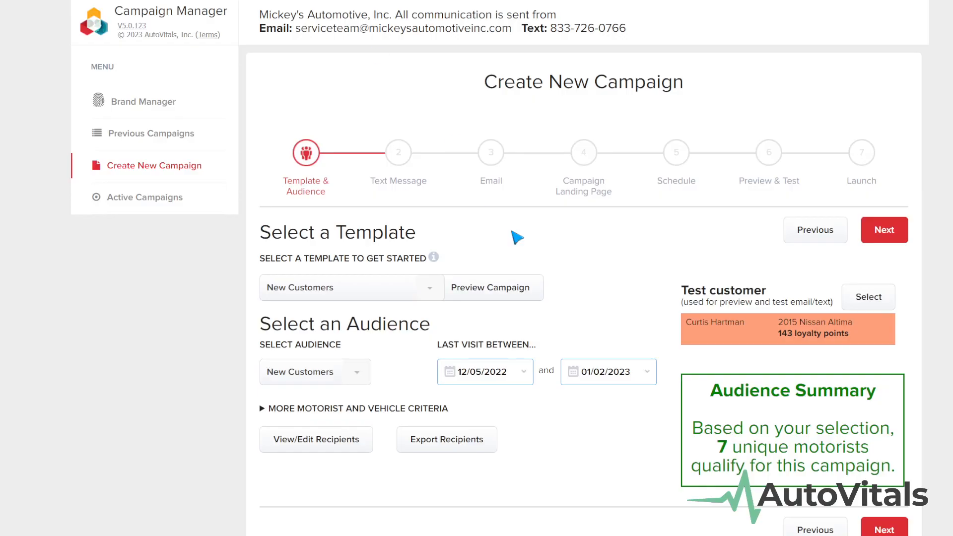
pyautogui.click(489, 372)
# - Set the last-visit range to 12/29/2022 through 01/04/2023, leaving 1 qualifying motorist
pyautogui.click(546, 492)
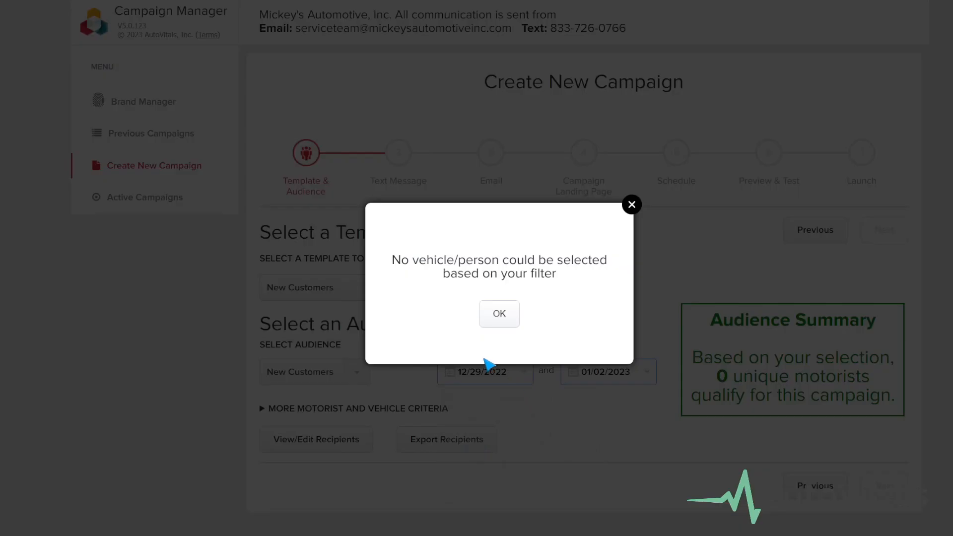
pyautogui.click(496, 320)
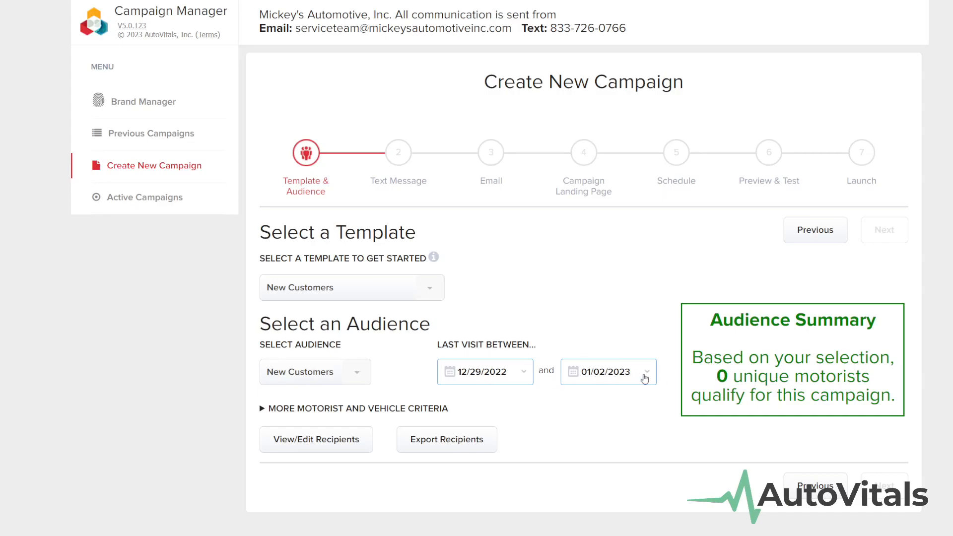
pyautogui.click(583, 381)
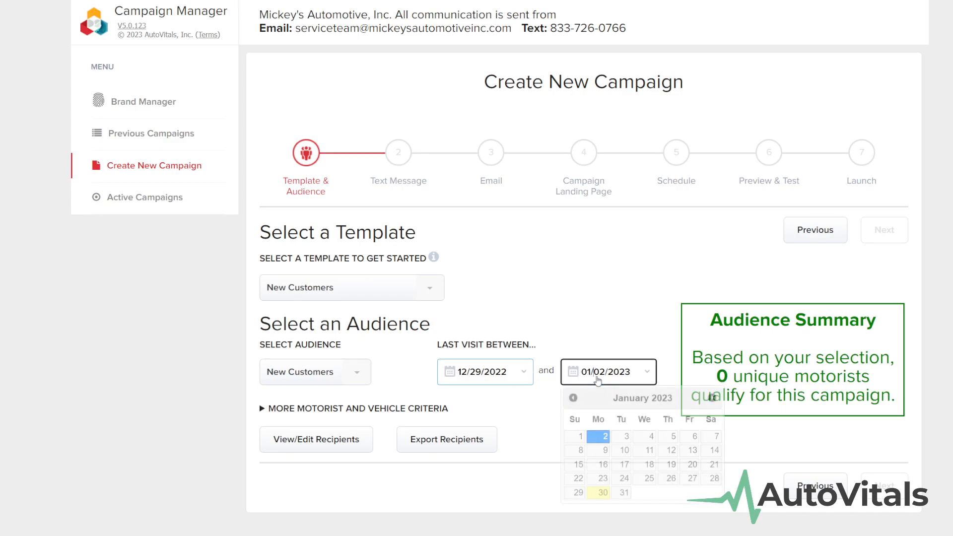
pyautogui.click(574, 397)
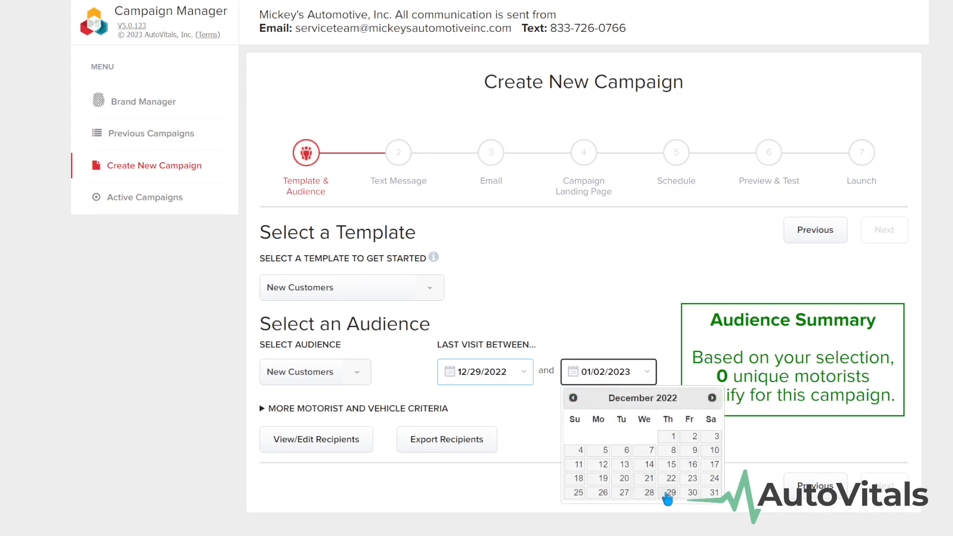
pyautogui.click(712, 398)
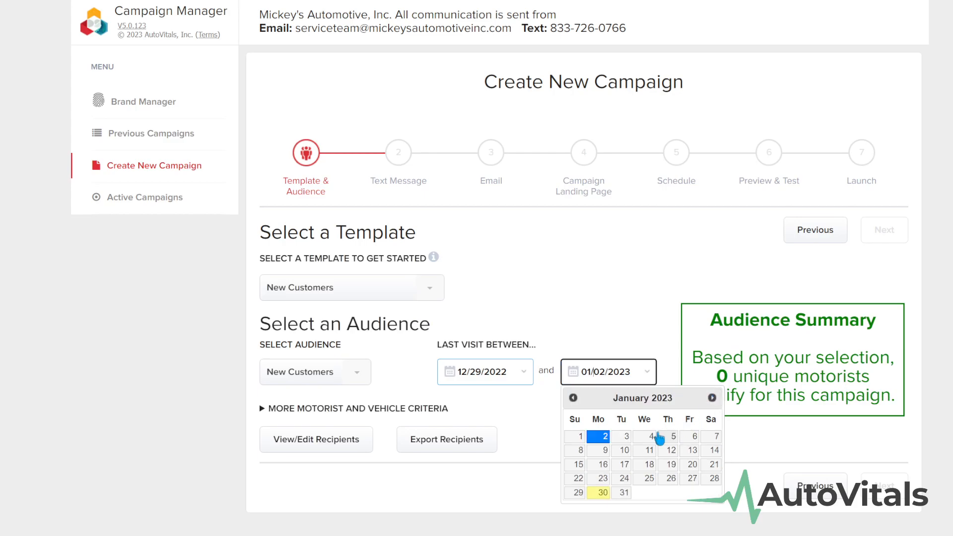
pyautogui.click(651, 437)
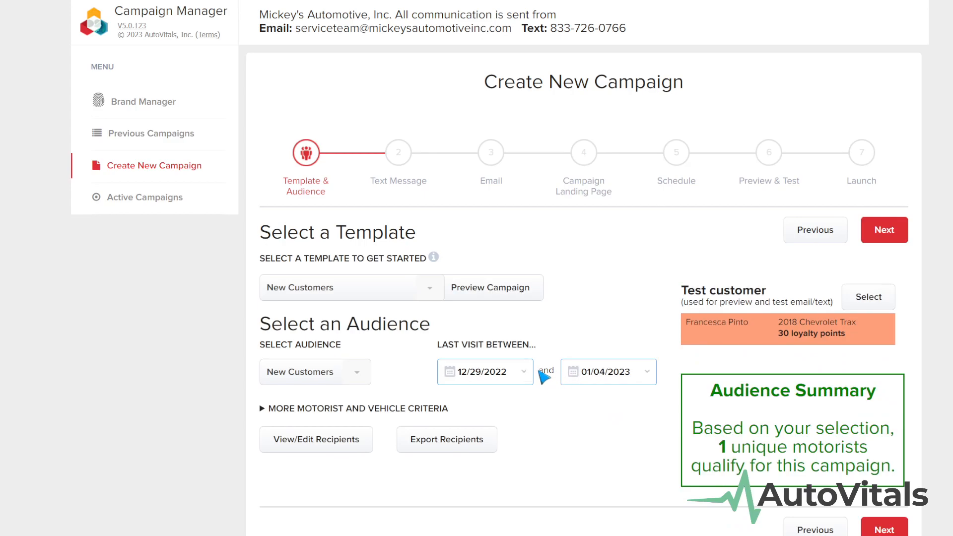
# - Move to the Text Message step, keeping texting on and the $10-off message unchanged
pyautogui.click(408, 163)
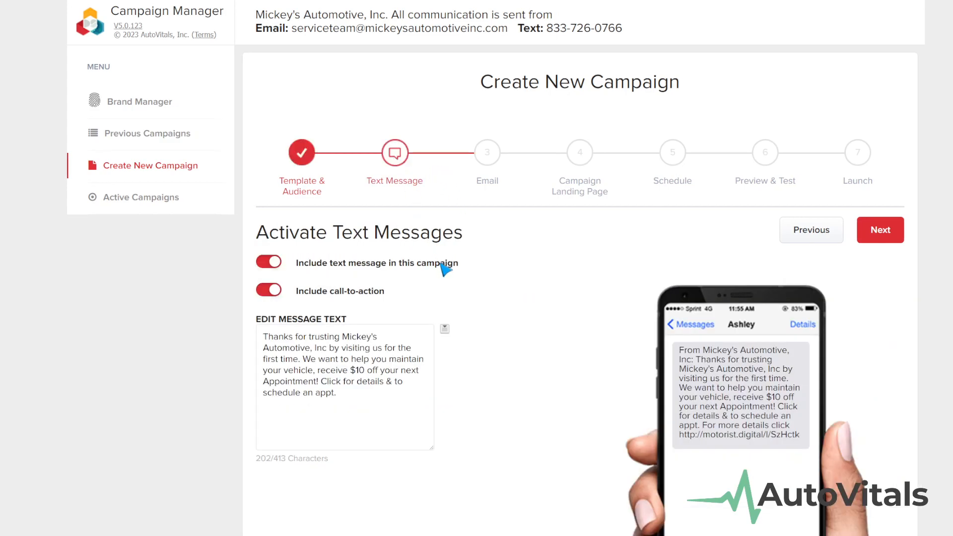
pyautogui.click(268, 263)
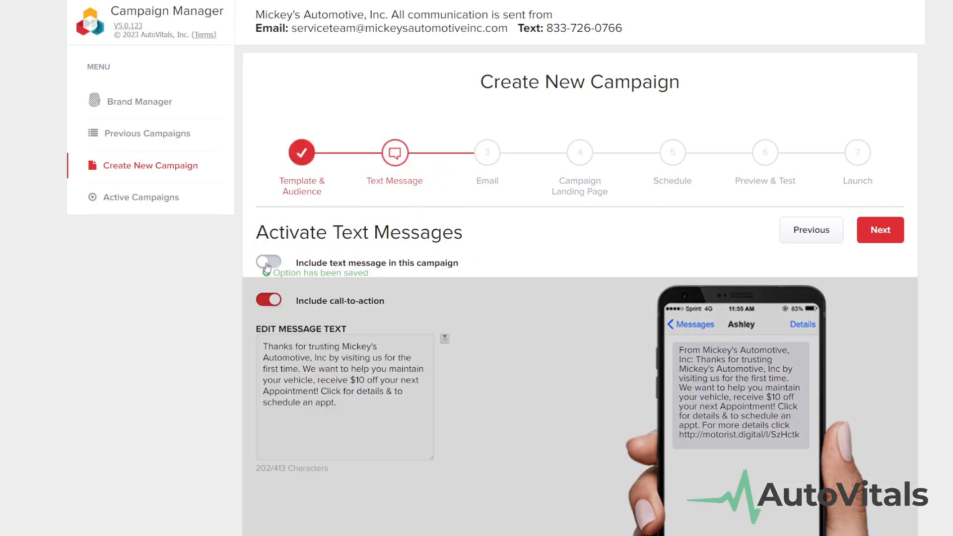
pyautogui.click(267, 264)
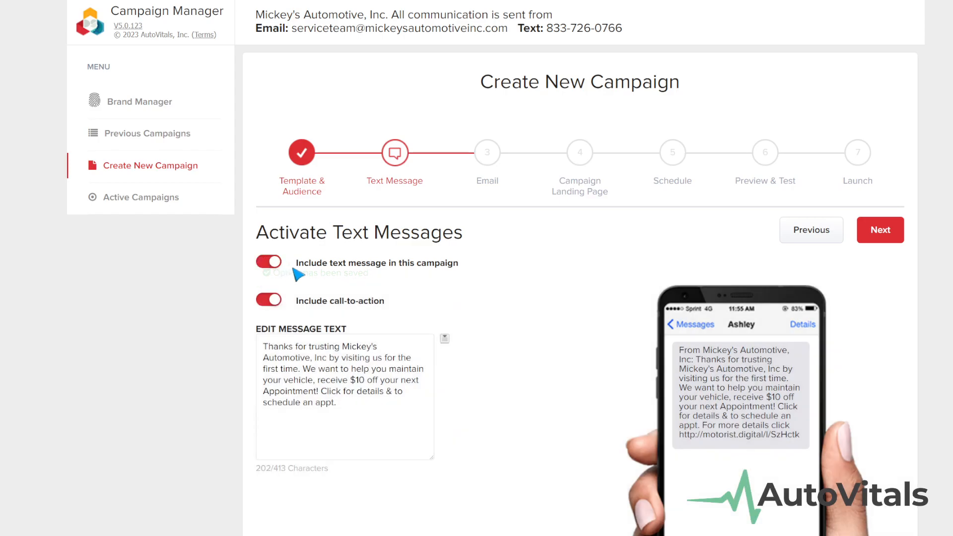
pyautogui.click(354, 373)
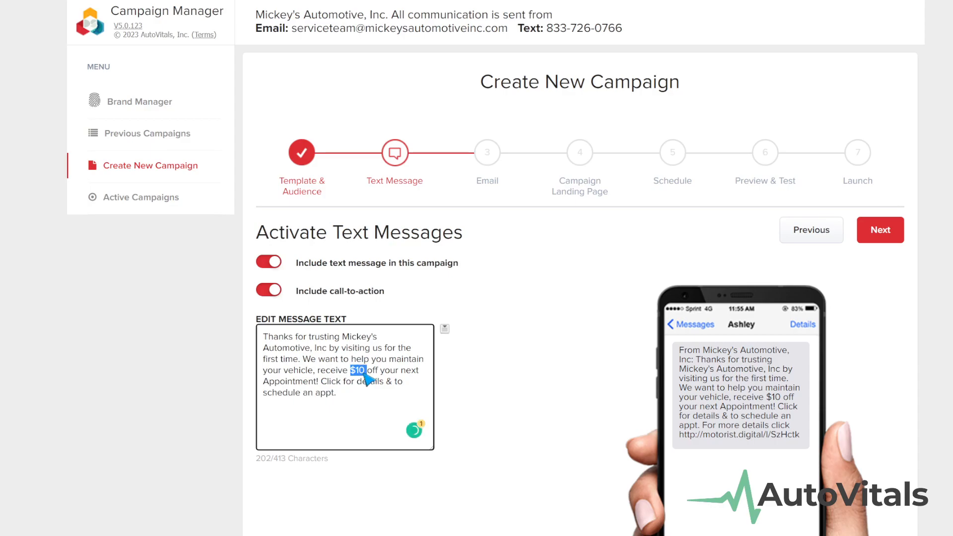
pyautogui.moveTo(351, 371); pyautogui.dragTo(363, 373)
pyautogui.moveTo(341, 395); pyautogui.dragTo(258, 328)
pyautogui.click(354, 411)
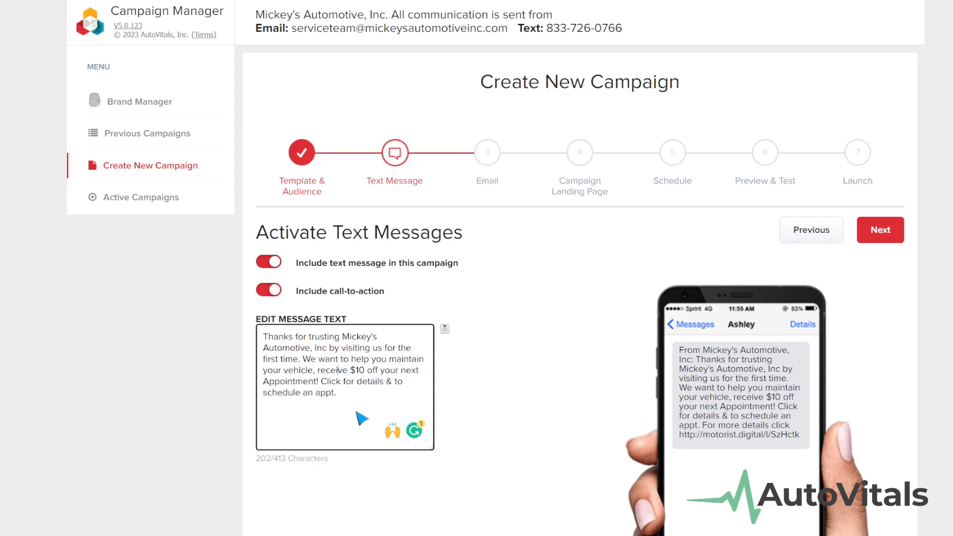
# - Advance to the Email step, keep emails activated, and review the subject and $10 coupon
pyautogui.click(489, 172)
pyautogui.click(276, 265)
pyautogui.click(274, 264)
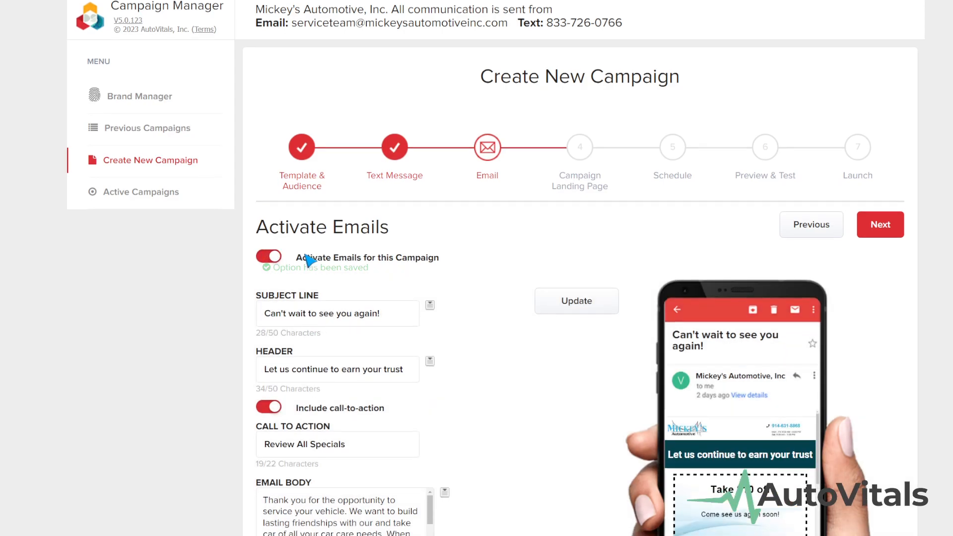
pyautogui.scroll(-3, 308, 259)
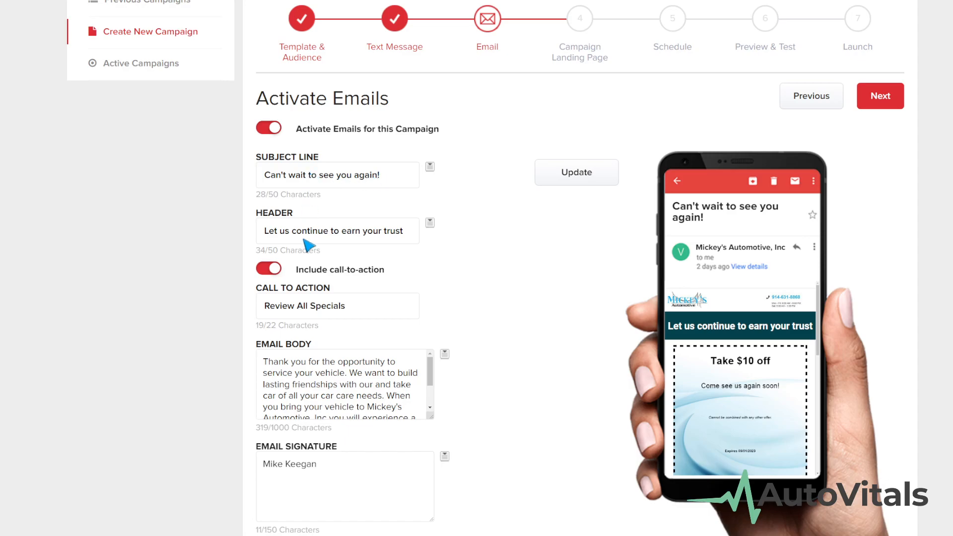
pyautogui.scroll(-2, 347, 385)
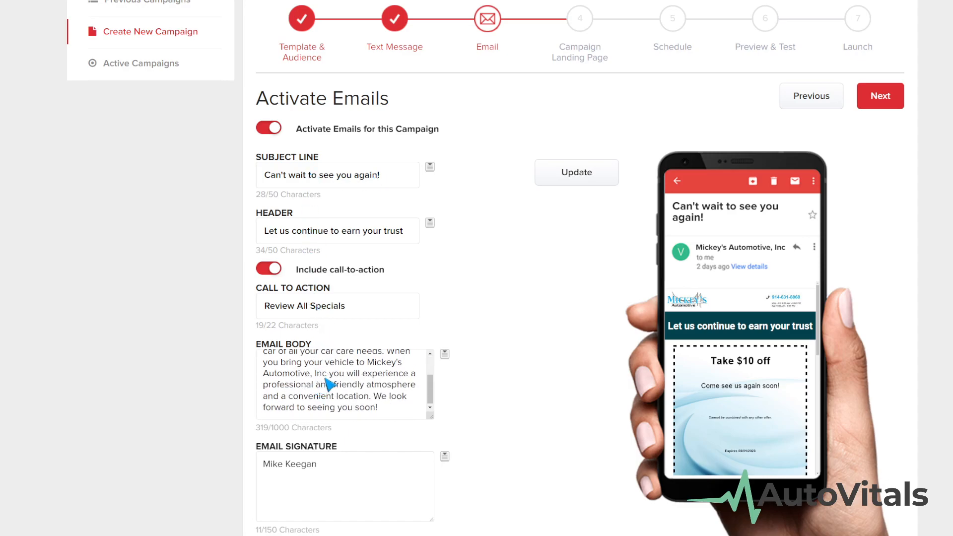
pyautogui.scroll(-6, 355, 466)
pyautogui.scroll(-3, 372, 435)
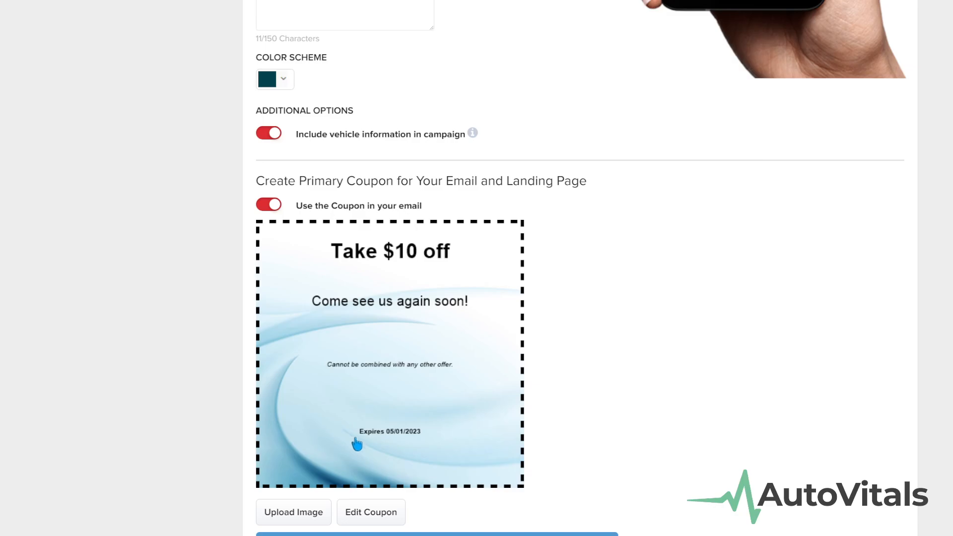
pyautogui.scroll(12, 395, 440)
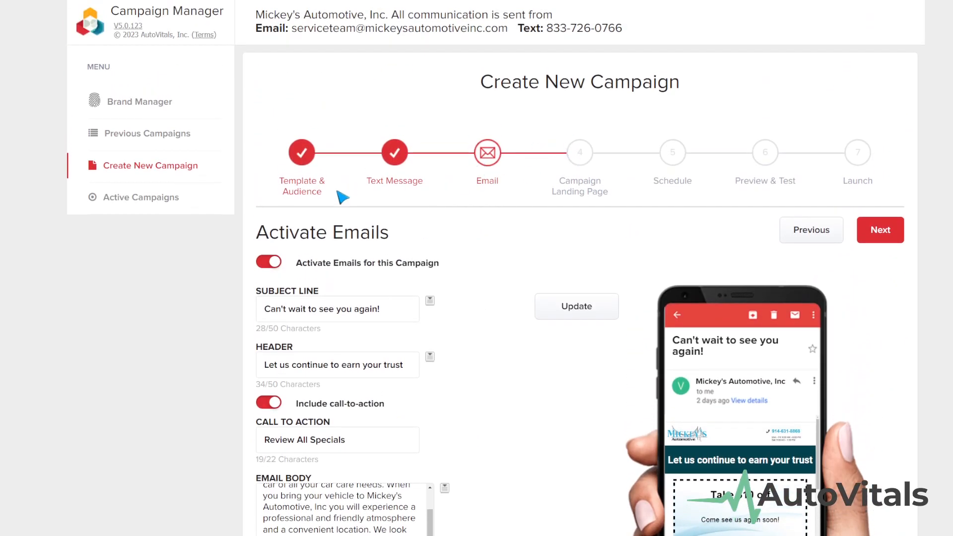
# - Go to the Campaign Landing Page step and review its content
pyautogui.click(580, 157)
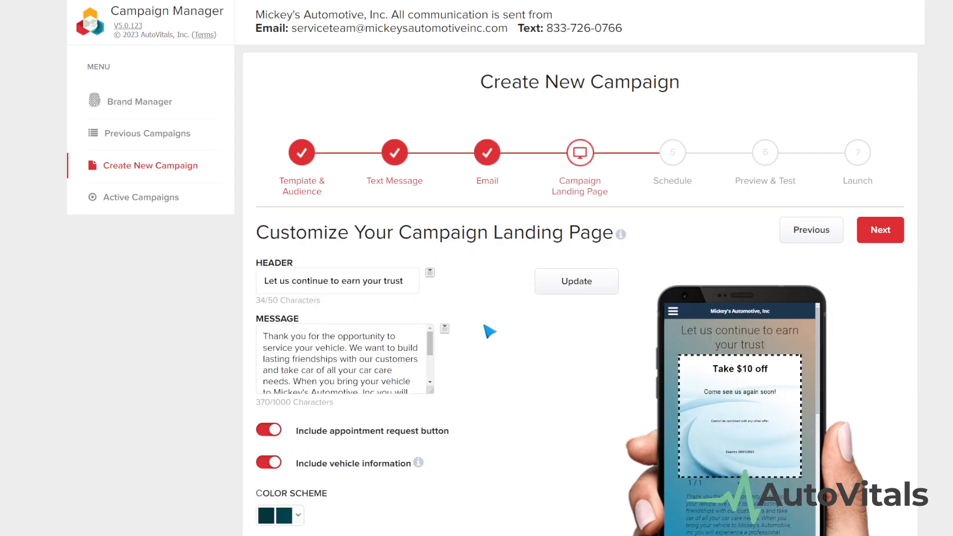
pyautogui.scroll(-1, 486, 341)
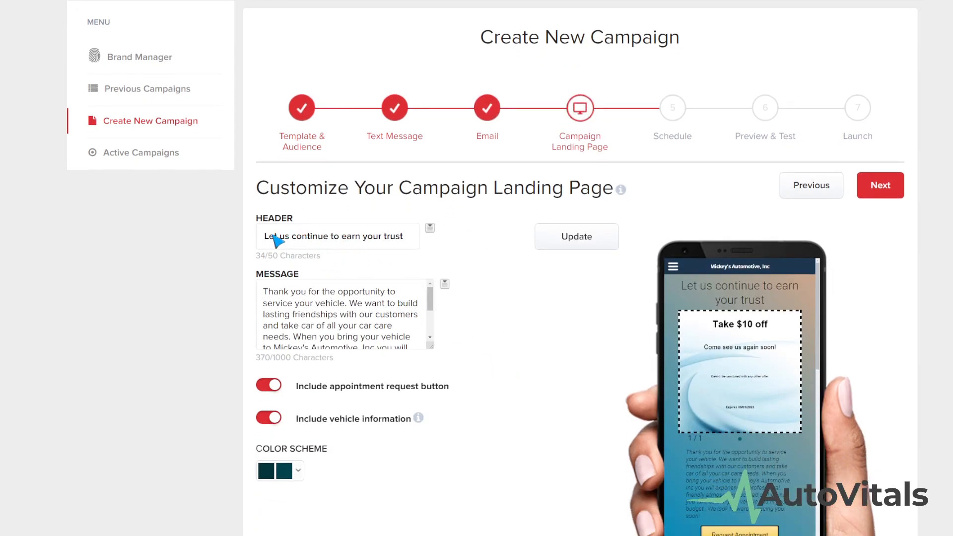
pyautogui.scroll(-3, 328, 307)
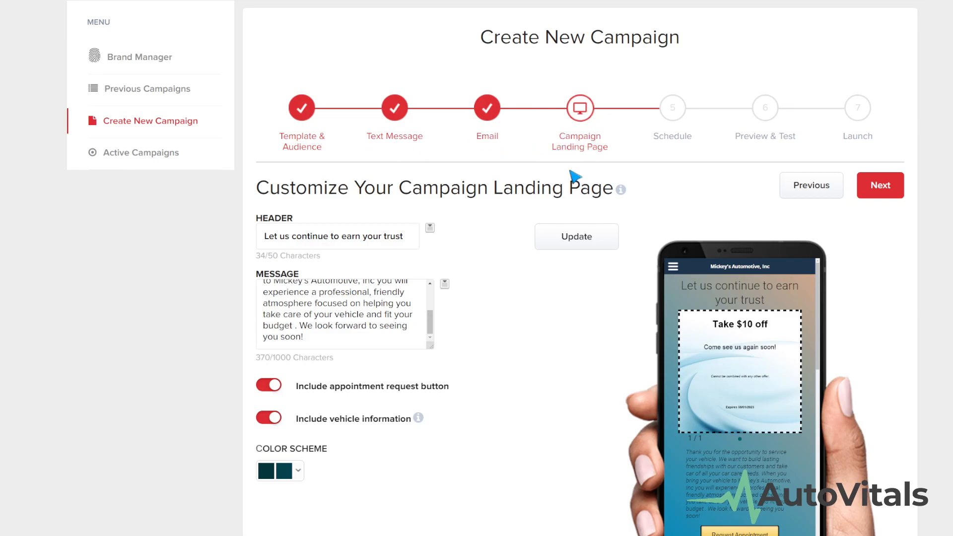
pyautogui.scroll(-3, 784, 426)
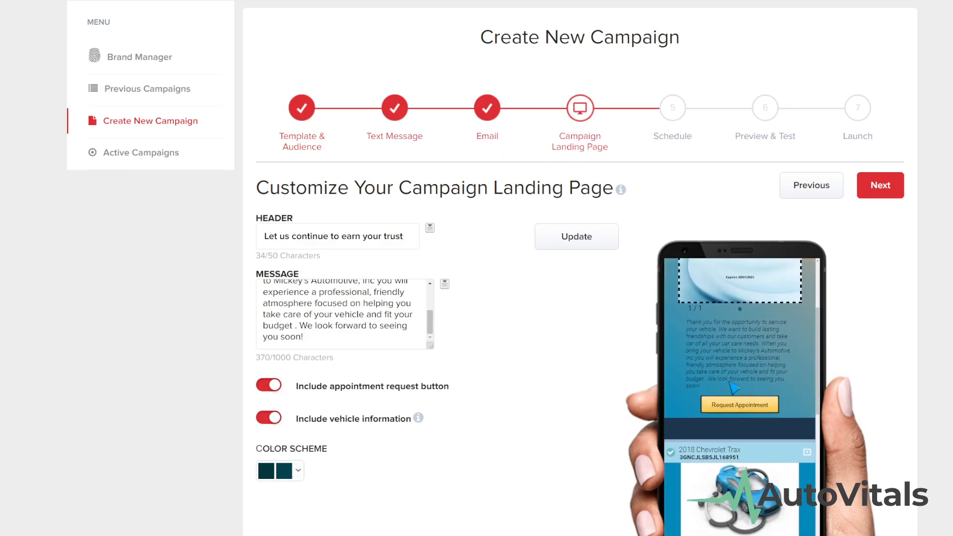
pyautogui.scroll(-6, 746, 401)
pyautogui.scroll(-1, 745, 355)
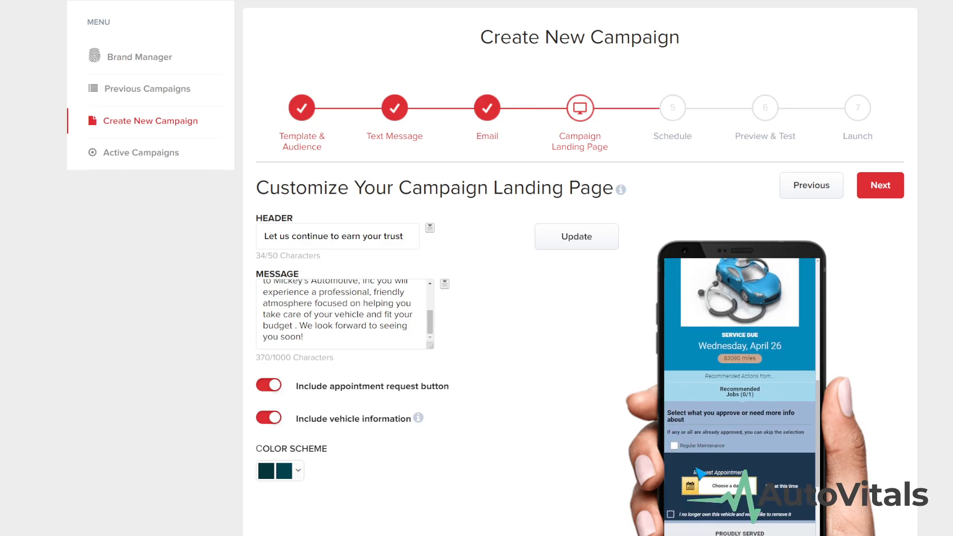
pyautogui.moveTo(416, 419); pyautogui.dragTo(312, 420)
pyautogui.click(370, 437)
# - Keep vehicle information on the landing page and proceed to the Schedule step
pyautogui.click(279, 418)
pyautogui.click(274, 421)
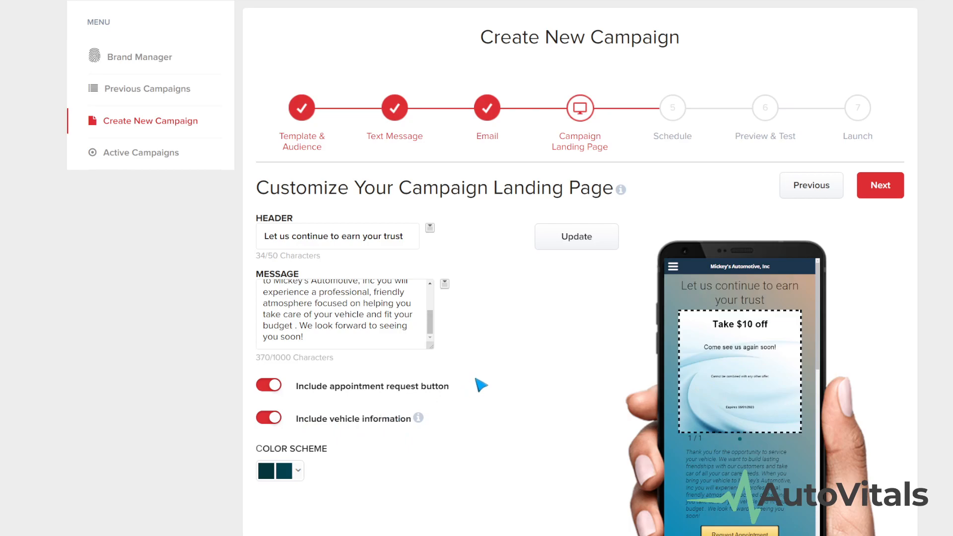
pyautogui.click(670, 119)
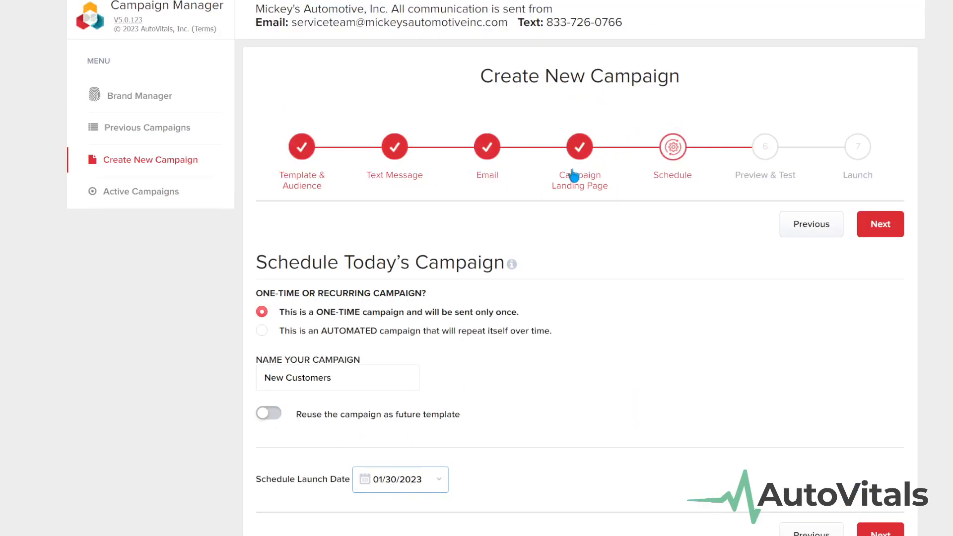
# - Make the campaign recurring and save its name as 'New Customers 1-month (weekly), $10 off coupon'
pyautogui.click(262, 331)
pyautogui.click(367, 400)
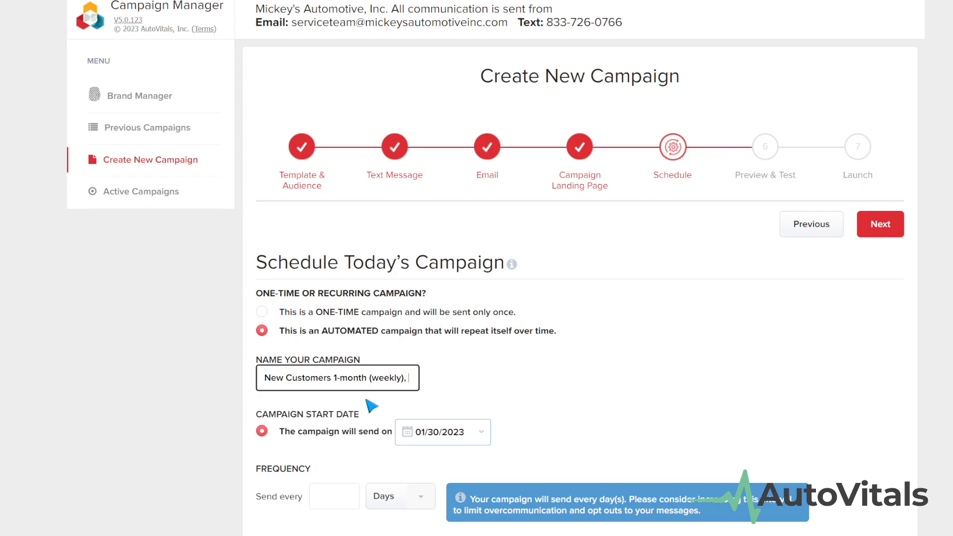
pyautogui.write('$10')
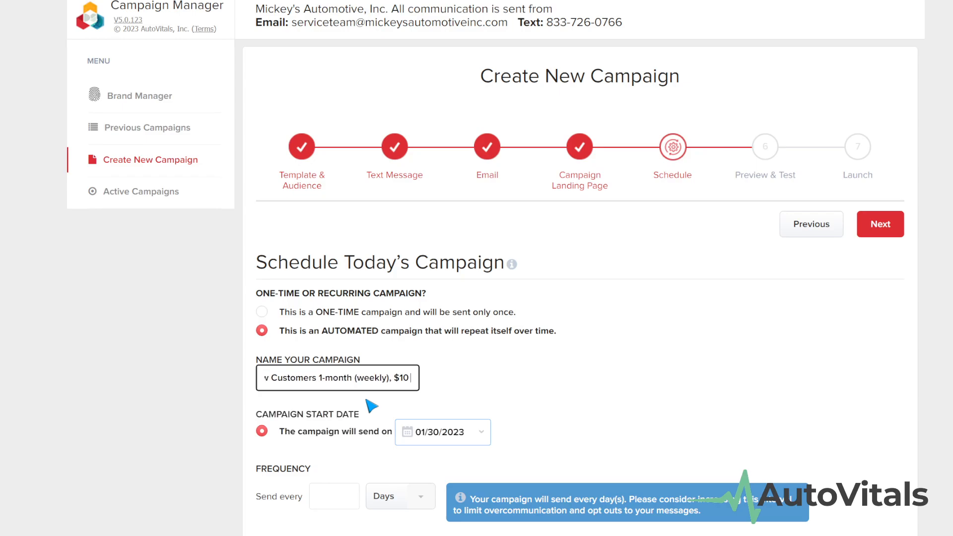
pyautogui.write(' off coupon')
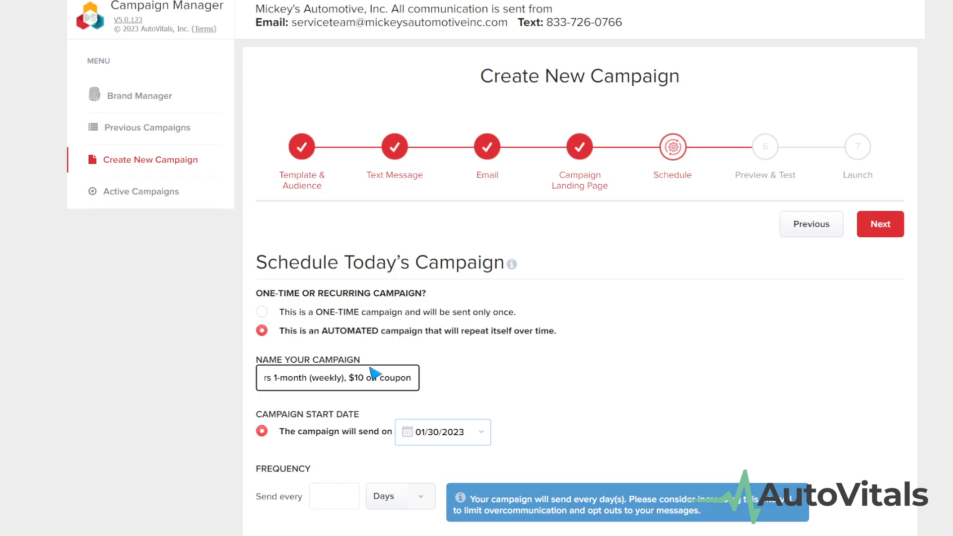
pyautogui.moveTo(348, 379); pyautogui.dragTo(430, 387)
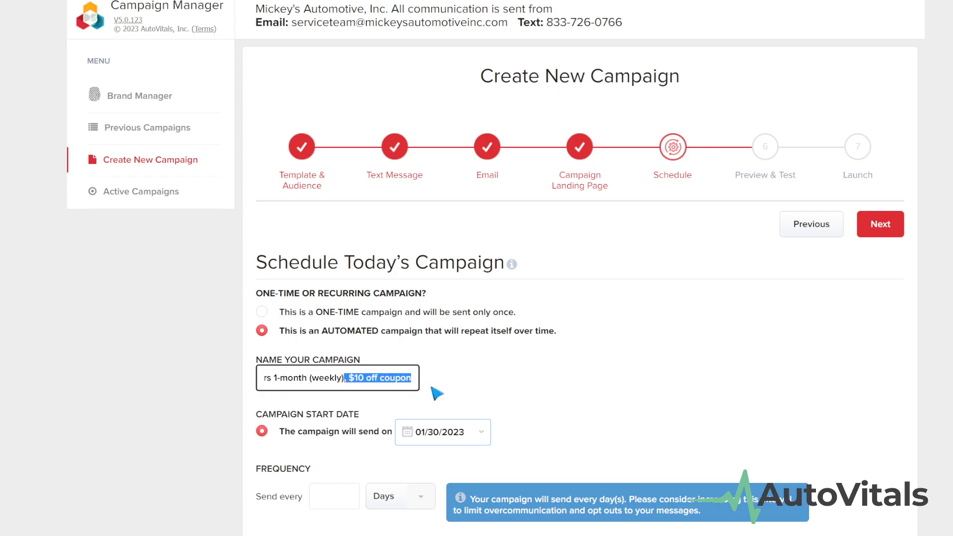
pyautogui.click(392, 383)
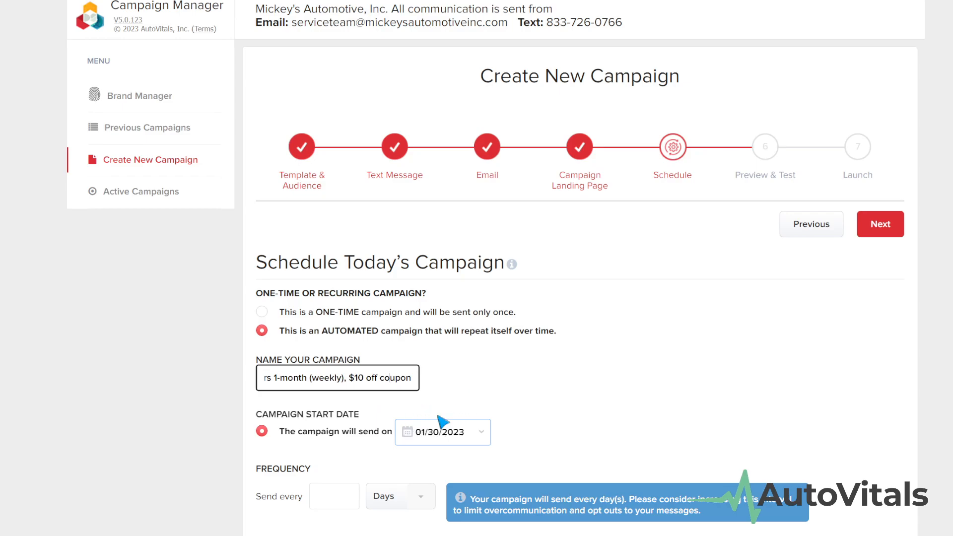
pyautogui.click(477, 400)
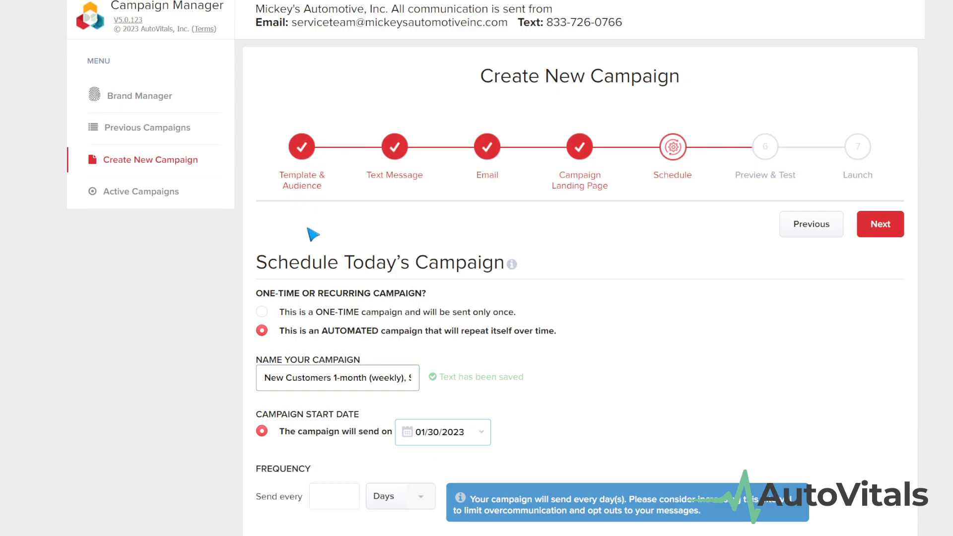
# - Set the campaign to send every 1 week and never stop
pyautogui.scroll(-2, 391, 451)
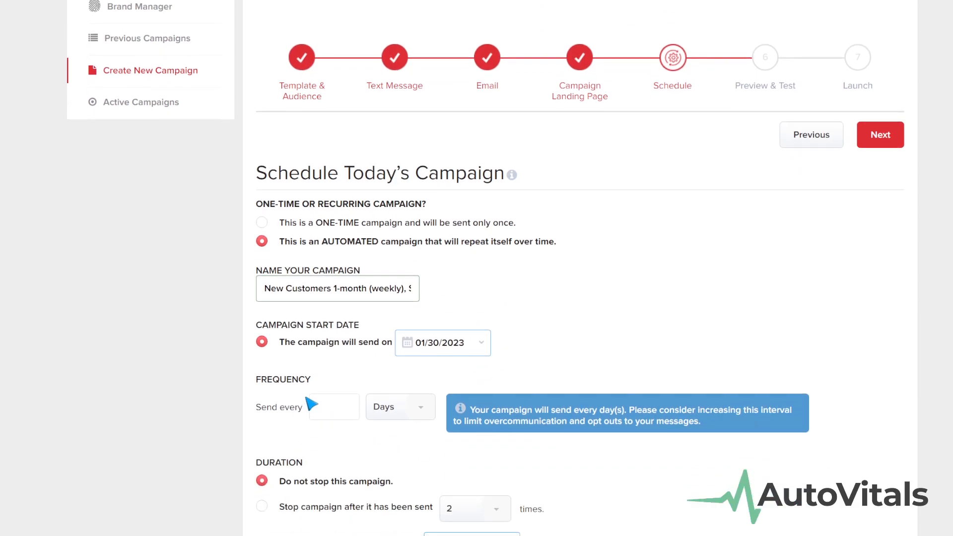
pyautogui.scroll(-1, 327, 387)
pyautogui.click(340, 370)
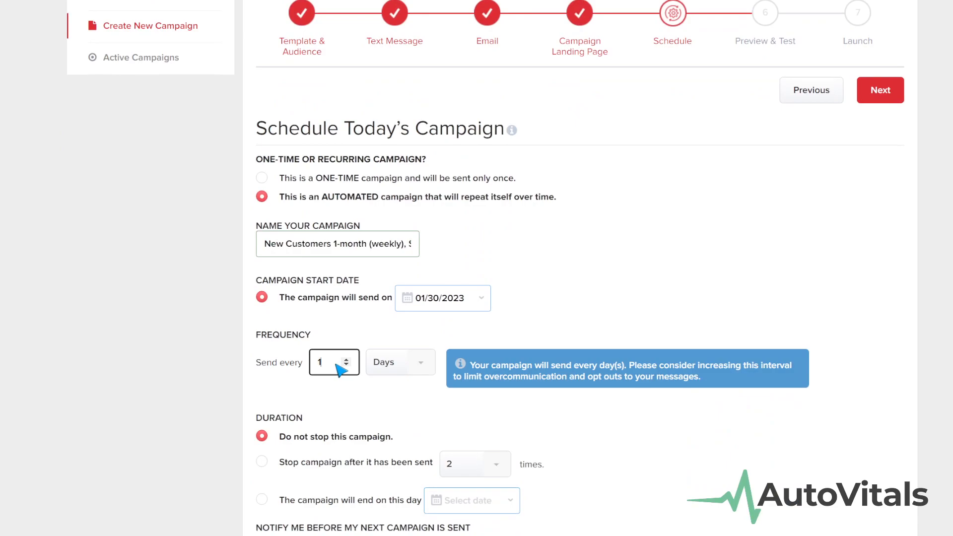
pyautogui.click(397, 363)
pyautogui.click(394, 421)
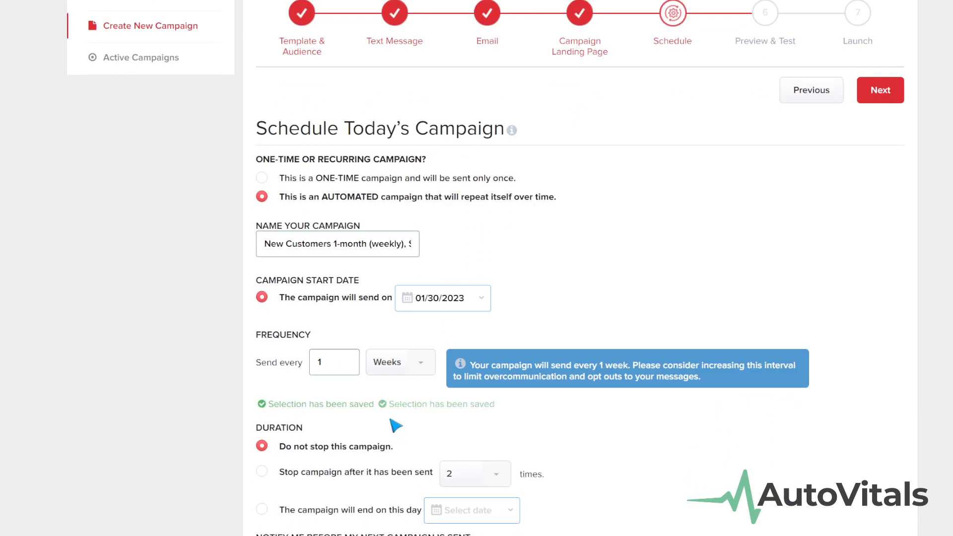
pyautogui.scroll(-2, 346, 342)
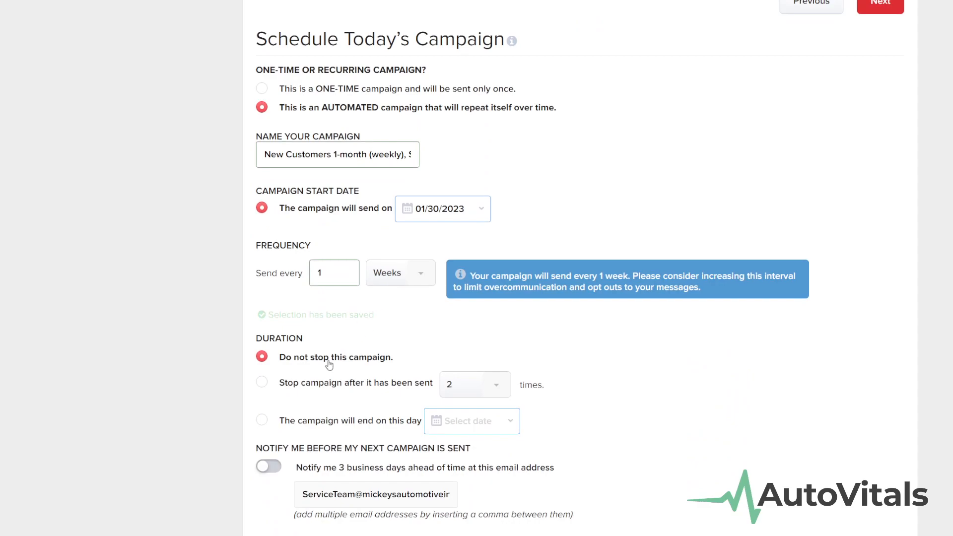
pyautogui.moveTo(395, 351); pyautogui.dragTo(296, 353)
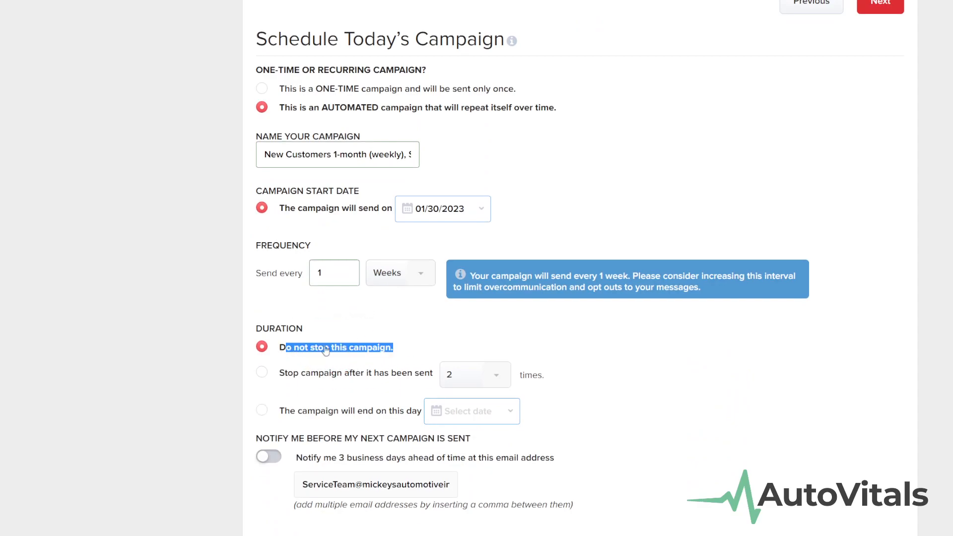
pyautogui.click(353, 347)
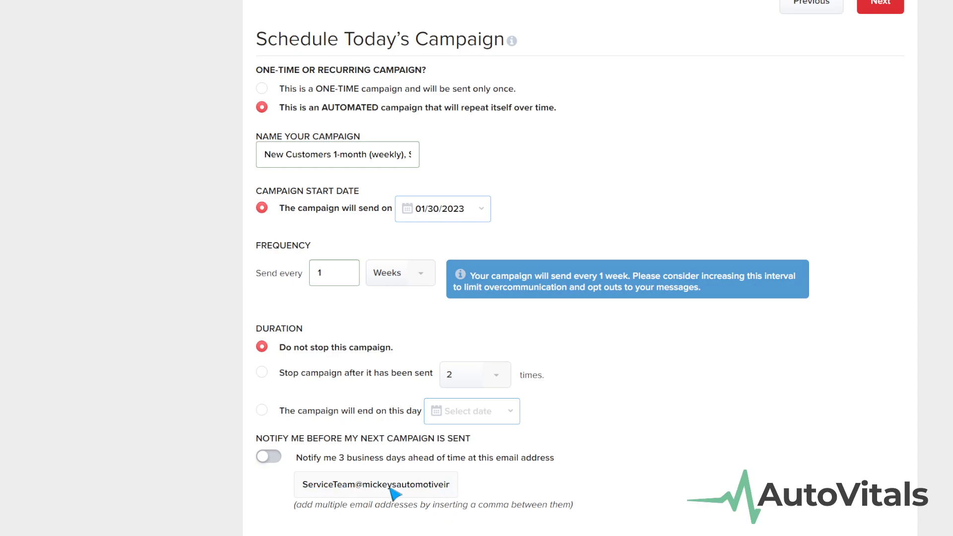
# - Turn on the 3-business-day advance notice and direct it to a new notification e-mail address
pyautogui.click(269, 456)
pyautogui.moveTo(303, 492); pyautogui.dragTo(474, 494)
pyautogui.click(500, 489)
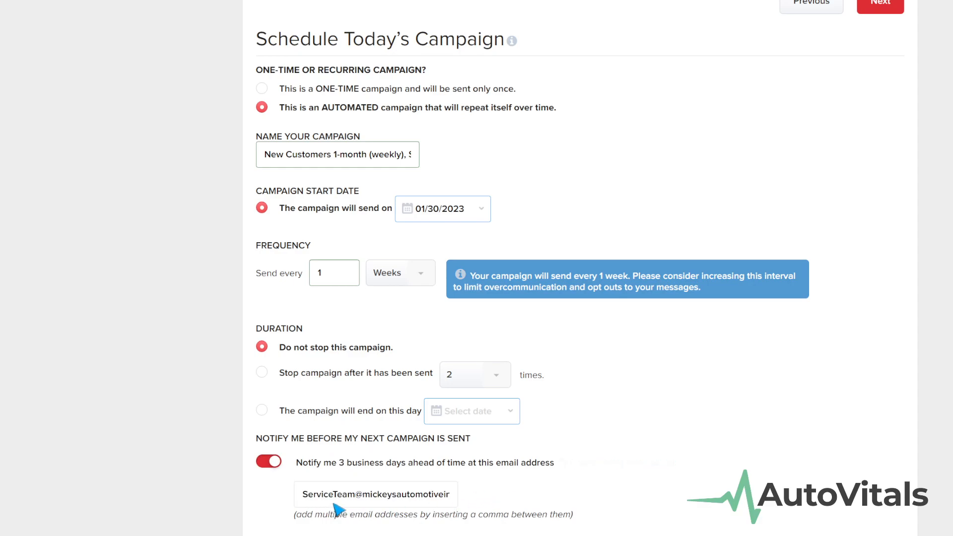
pyautogui.moveTo(308, 487); pyautogui.dragTo(549, 499)
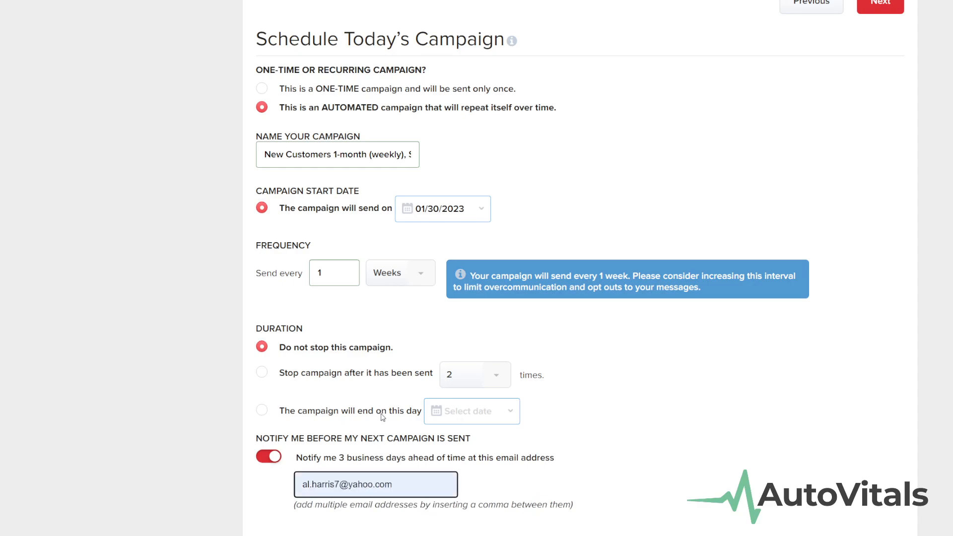
pyautogui.click(378, 441)
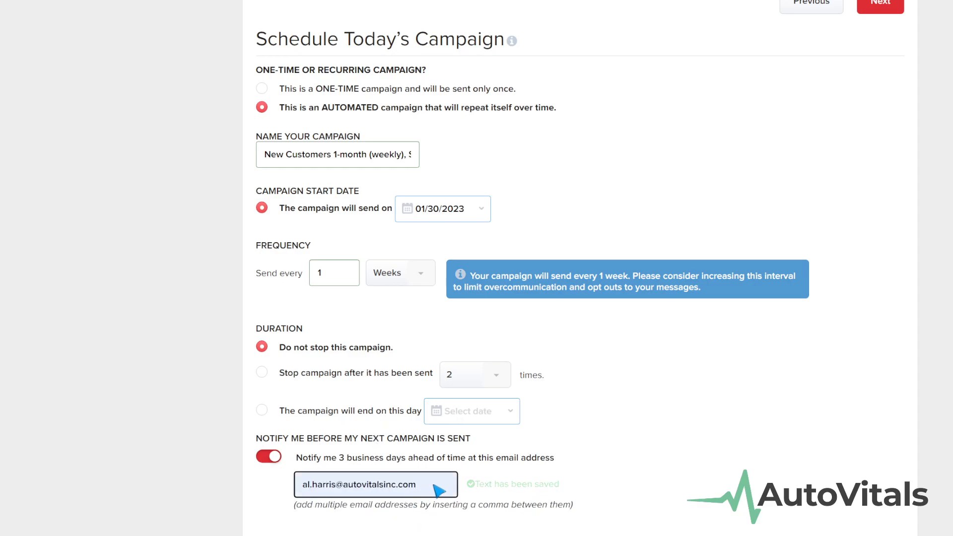
pyautogui.moveTo(331, 464); pyautogui.dragTo(354, 470)
pyautogui.click(342, 463)
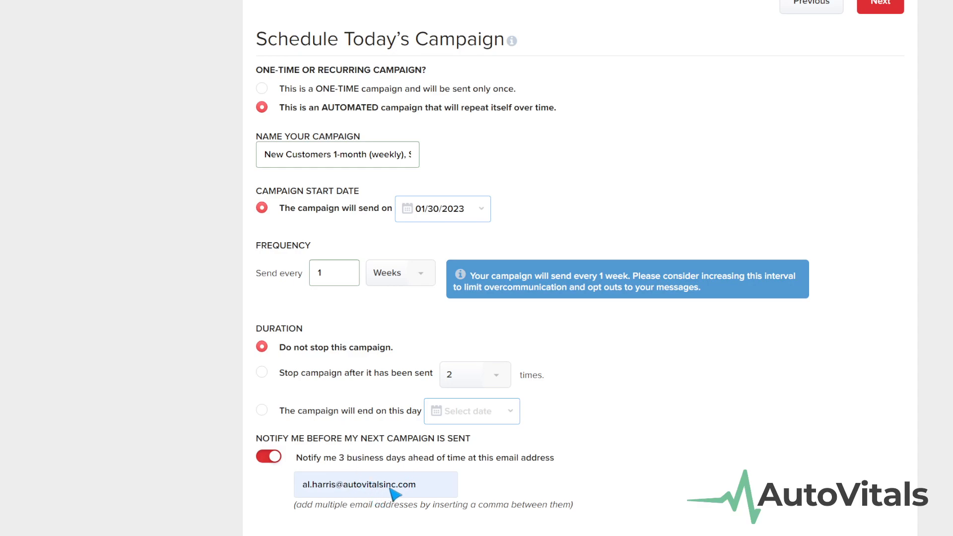
pyautogui.scroll(4, 390, 494)
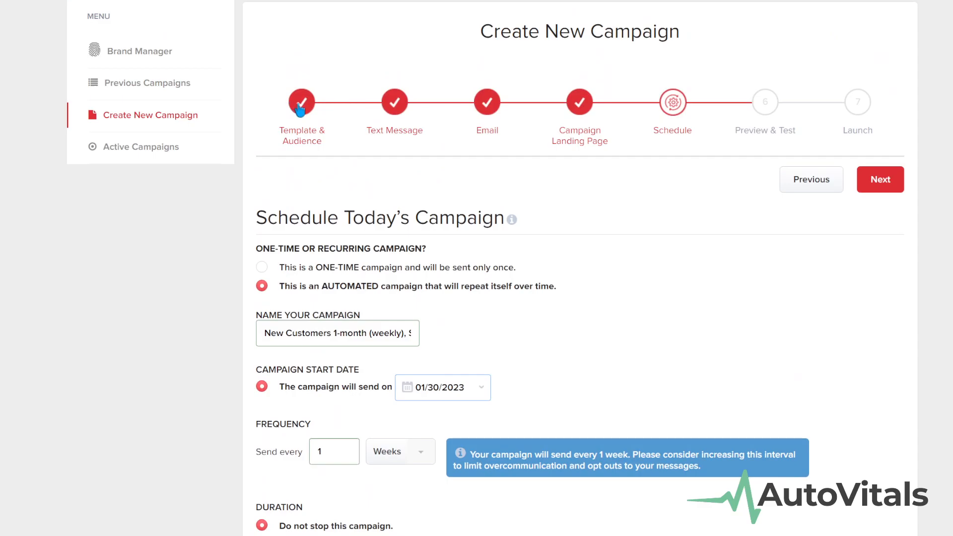
# - Revisit the Template & Audience and Schedule steps to review the settings
pyautogui.click(300, 108)
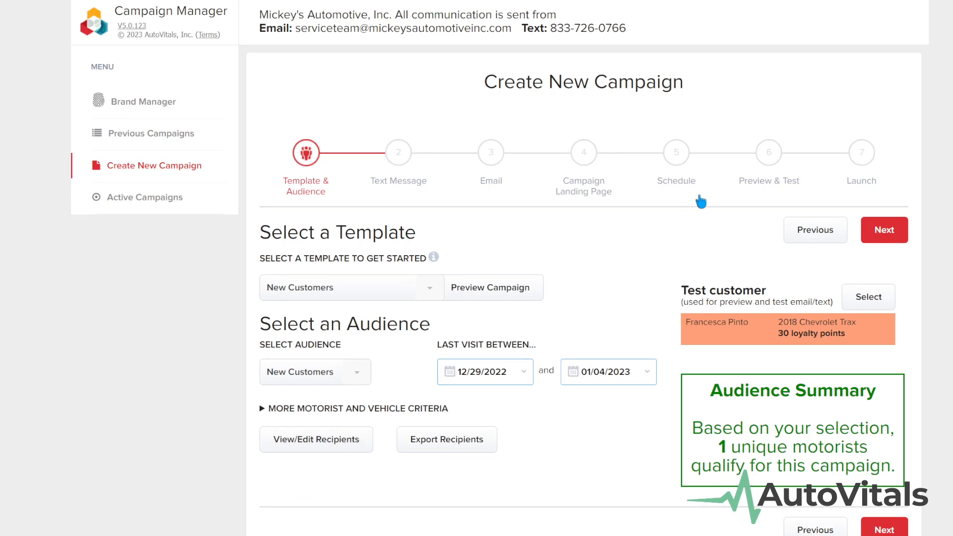
pyautogui.click(675, 153)
pyautogui.scroll(-4, 395, 384)
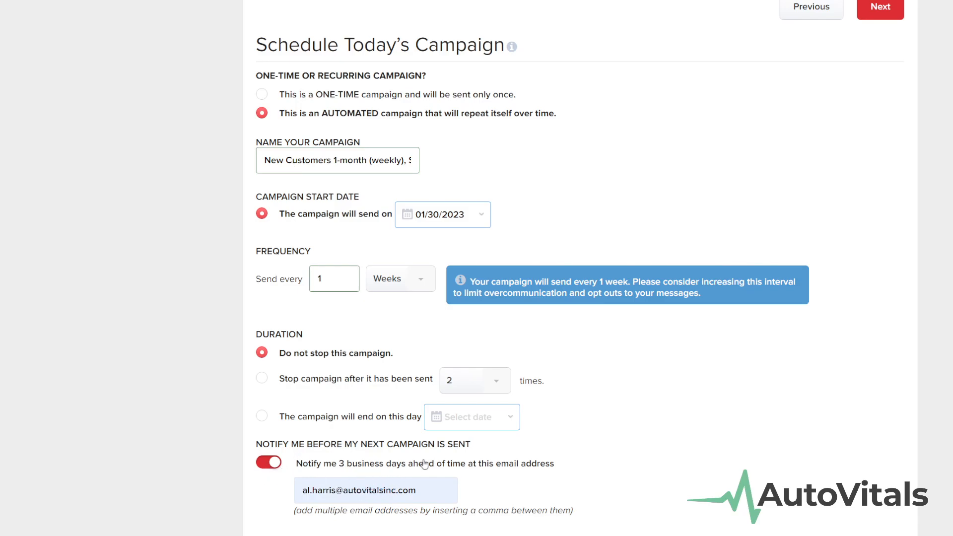
pyautogui.scroll(3, 659, 256)
# - Preview the email and landing page in Preview & Test, then open Send a Test
pyautogui.click(766, 77)
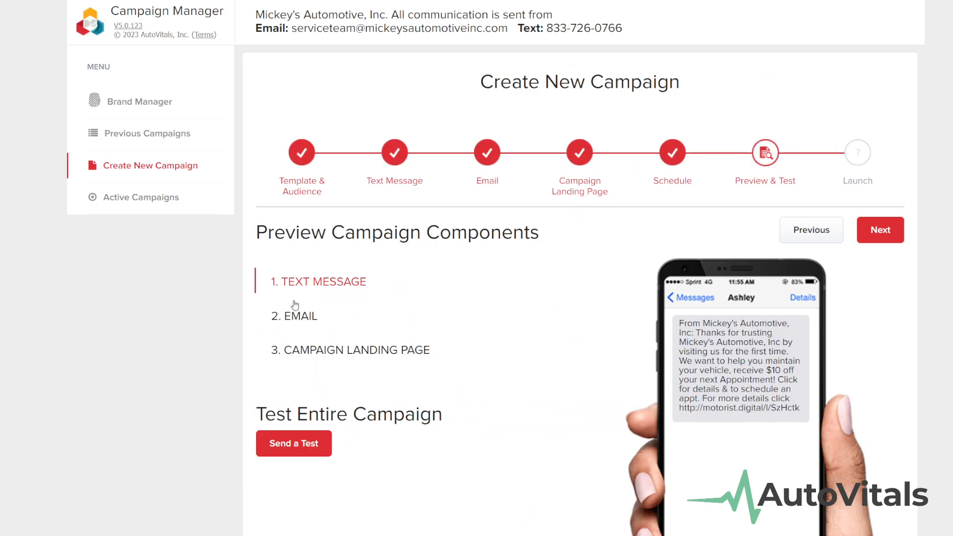
pyautogui.click(305, 314)
pyautogui.click(319, 350)
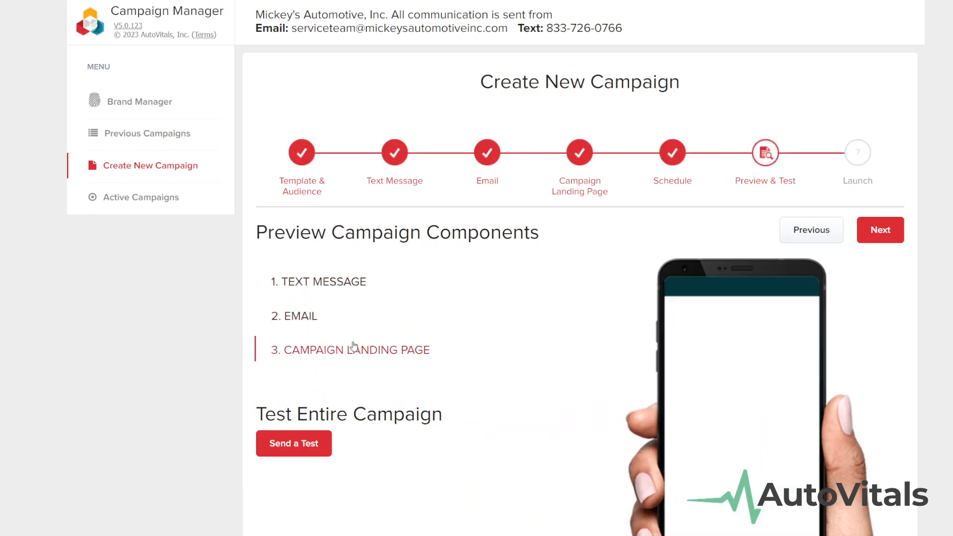
pyautogui.scroll(-1, 794, 401)
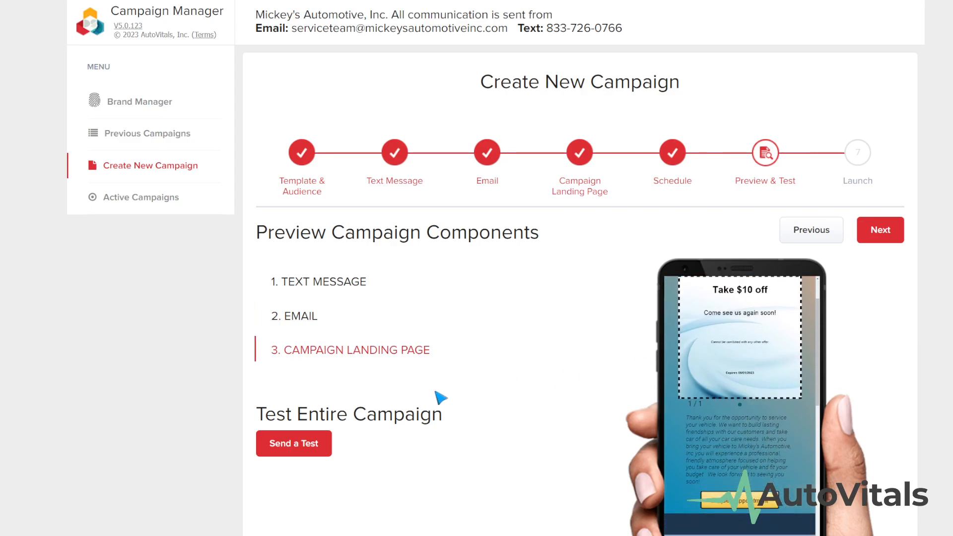
pyautogui.click(282, 444)
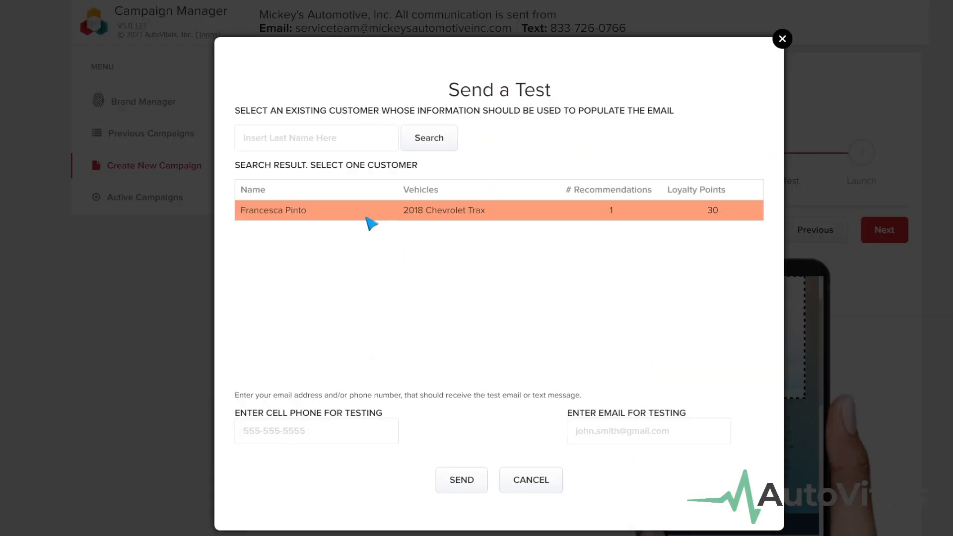
# - Select the test customer and the phone and e-mail fields, then cancel without sending a test
pyautogui.click(332, 213)
pyautogui.click(285, 439)
pyautogui.click(594, 424)
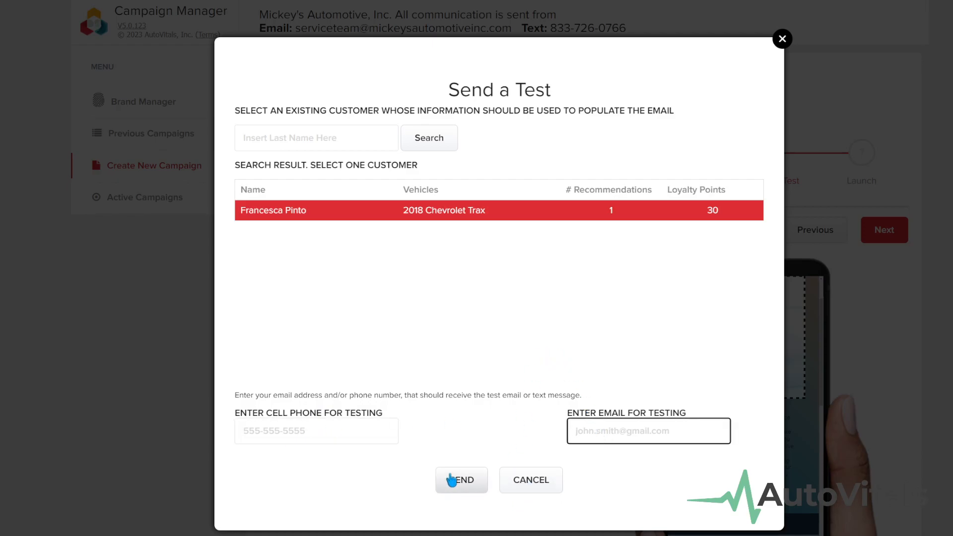
pyautogui.click(526, 481)
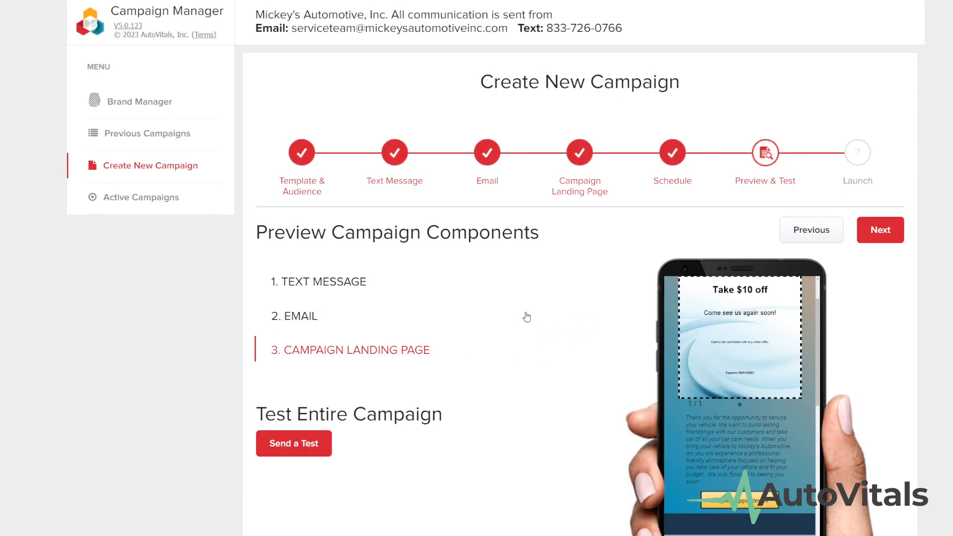
# - Review the campaign name in the Launch Summary, then switch to the Active Campaigns list
pyautogui.click(859, 159)
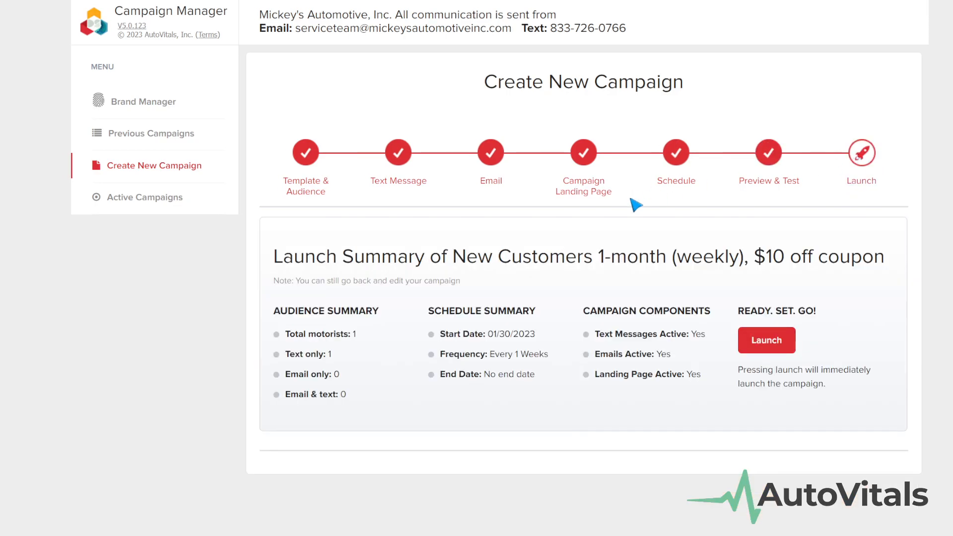
pyautogui.moveTo(365, 256); pyautogui.dragTo(876, 256)
pyautogui.click(385, 318)
pyautogui.click(154, 201)
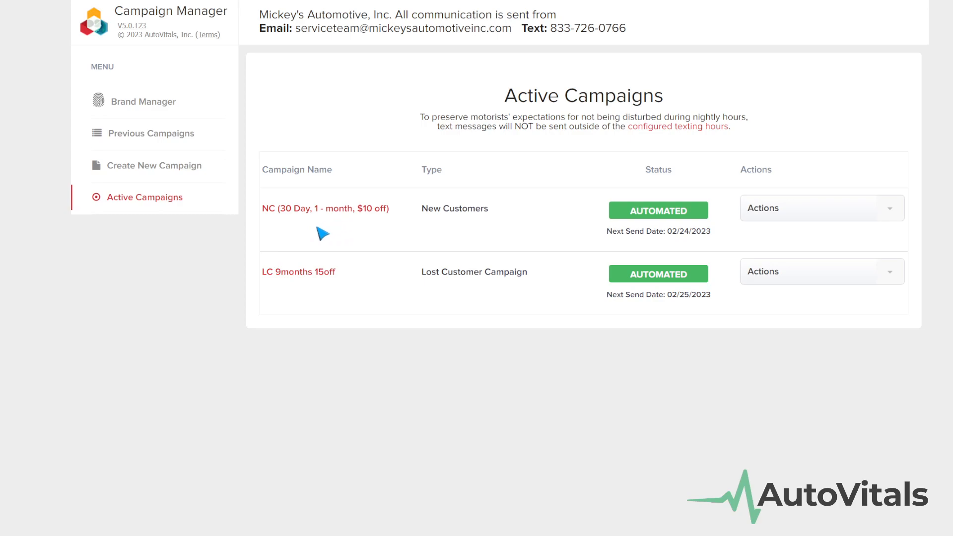
# - Expand the LC 9months 15off campaign's details and browse its Campaign Sent Date list
pyautogui.click(354, 276)
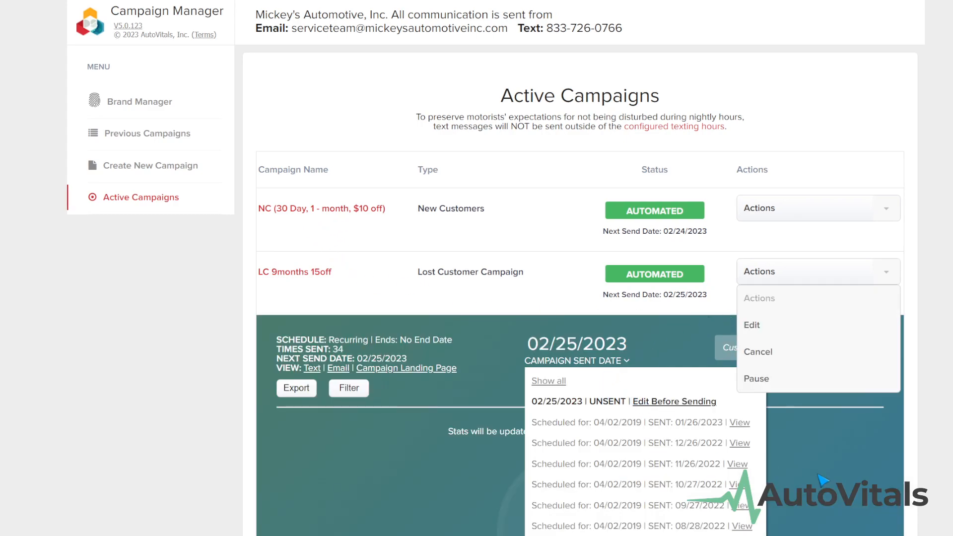
pyautogui.click(767, 442)
pyautogui.click(599, 364)
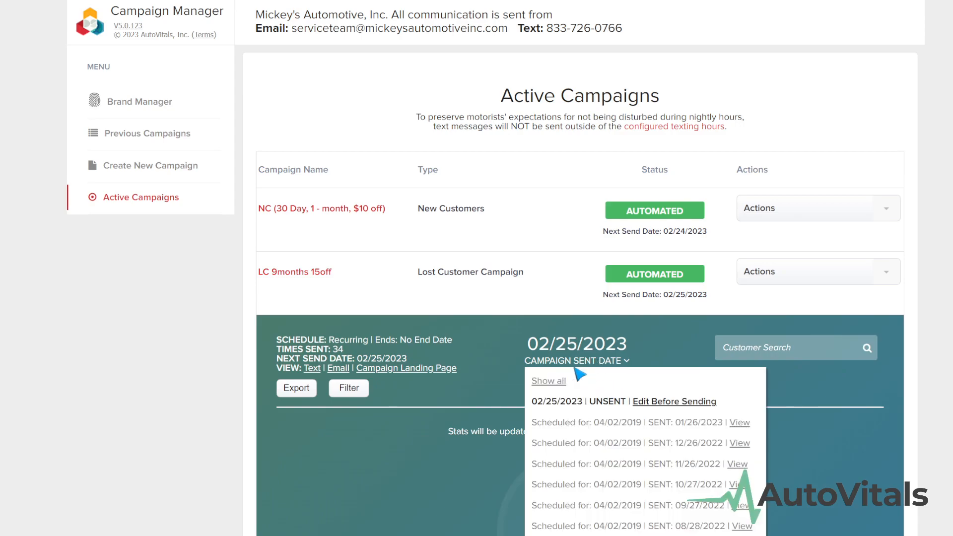
pyautogui.scroll(-1, 581, 364)
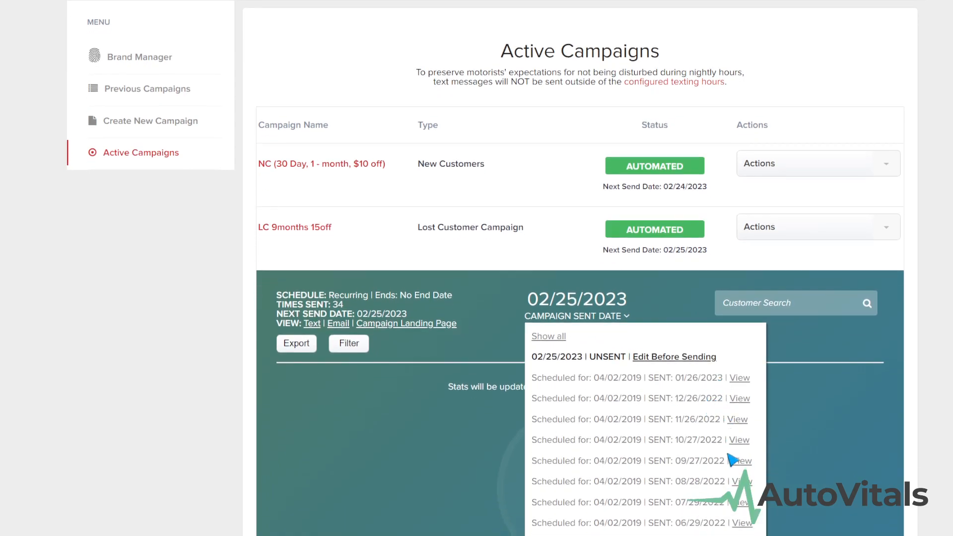
pyautogui.click(476, 350)
pyautogui.scroll(1, 474, 348)
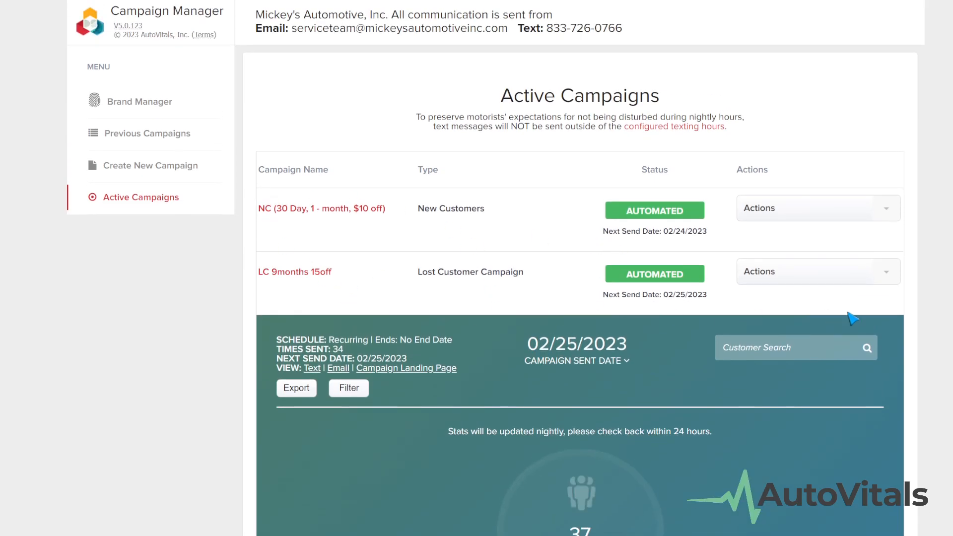